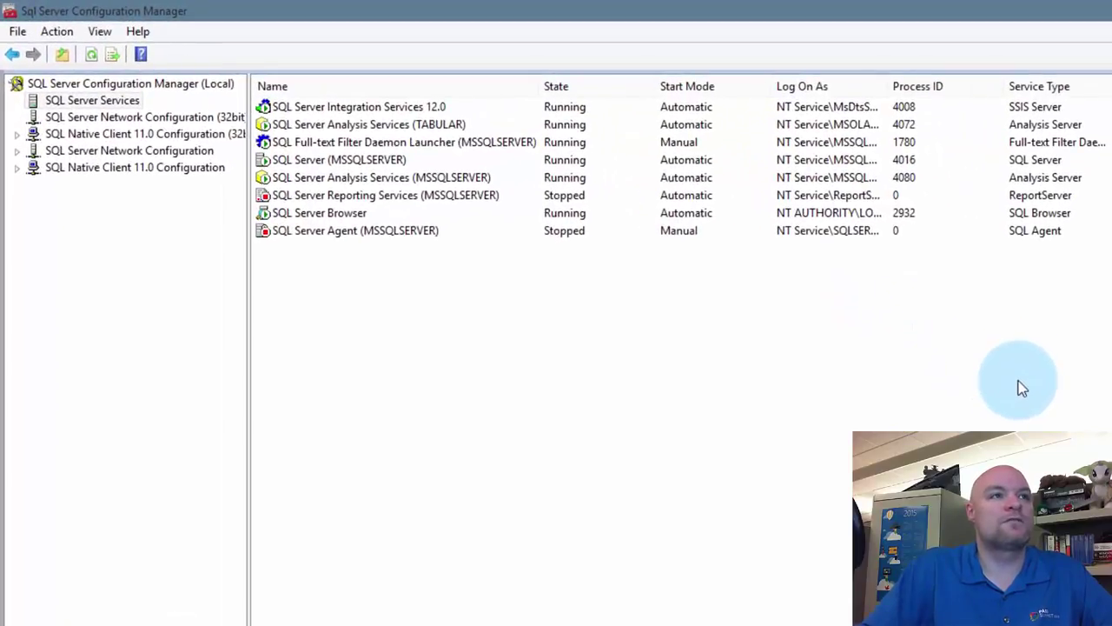
# - Start the SQL Server Reporting Services (MSSQLSERVER) service from its context menu
pyautogui.hotkey('shift', 'F10')
pyautogui.press('Down')
pyautogui.press('Return')
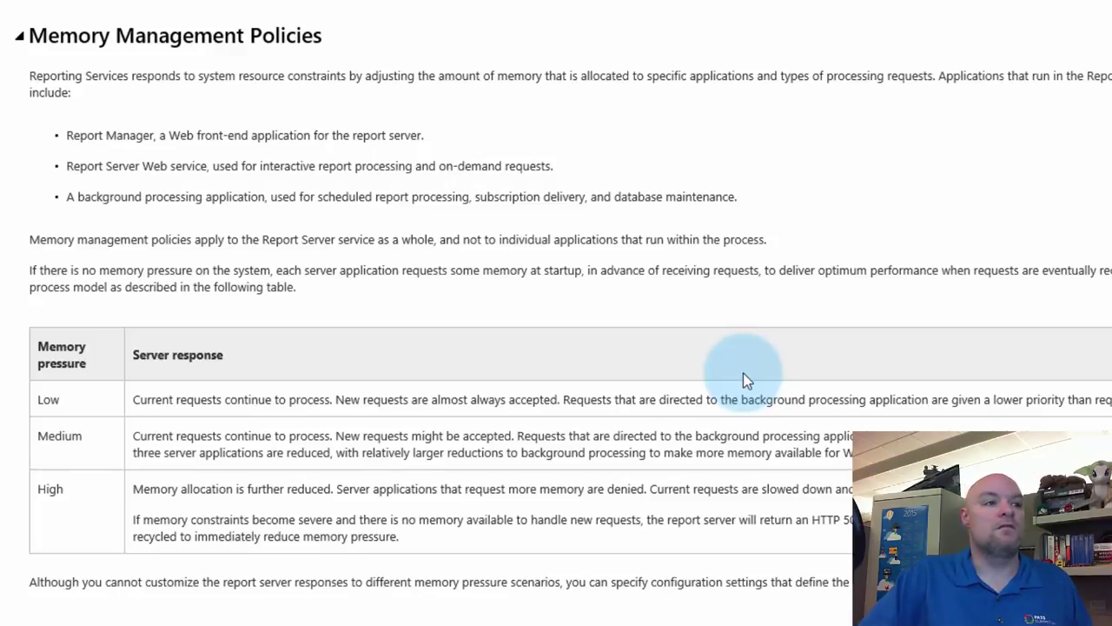
# - Scroll the memory management page toward the Configuration Settings for Memory Management section
pyautogui.scroll(-10, 743, 374)
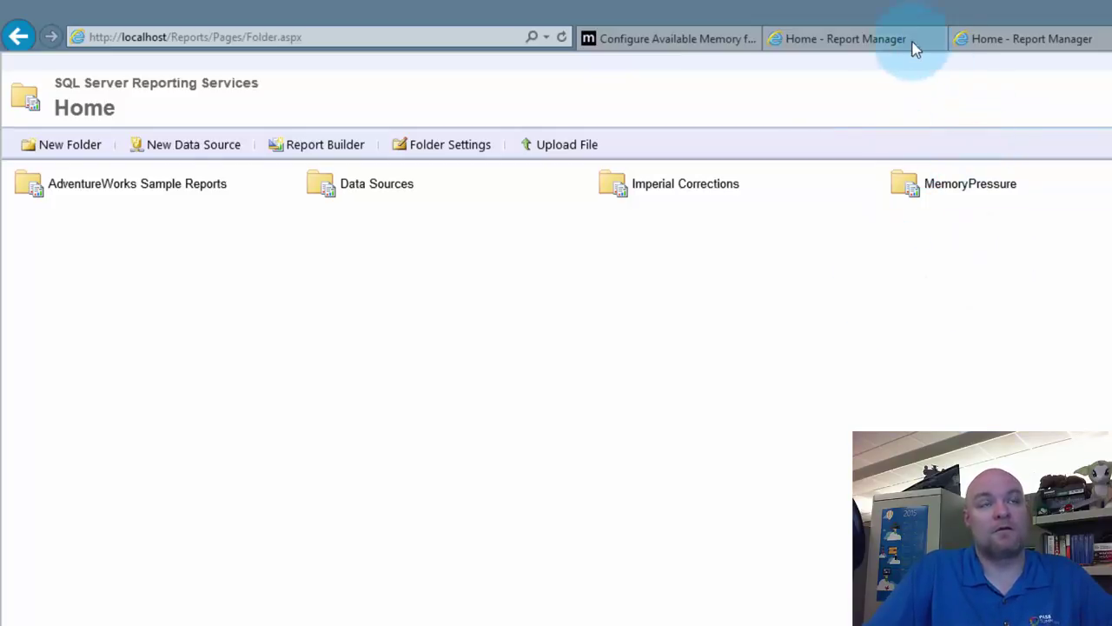
# - Open the MemoryPressure folder, then switch to the other Report Manager tab showing Home
pyautogui.click(923, 2)
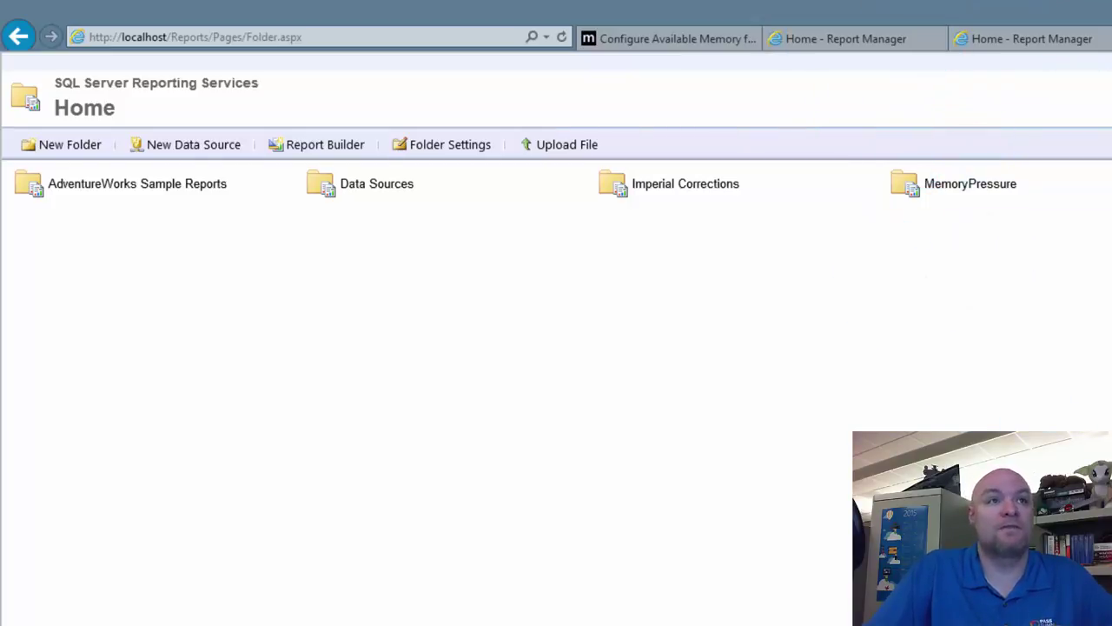
pyautogui.click(964, 185)
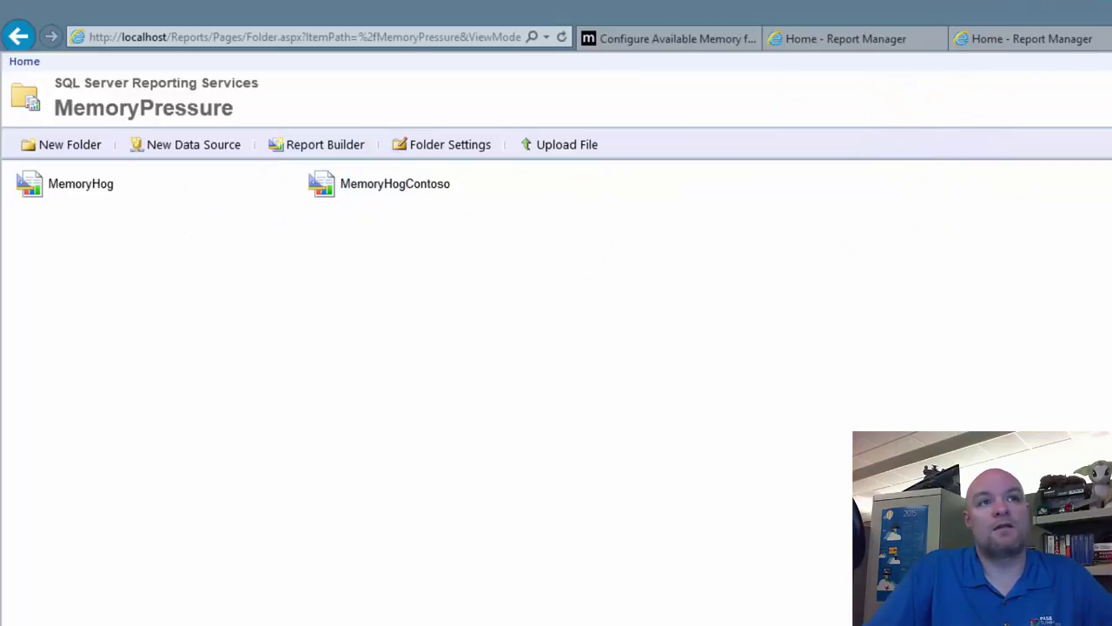
pyautogui.click(1055, 40)
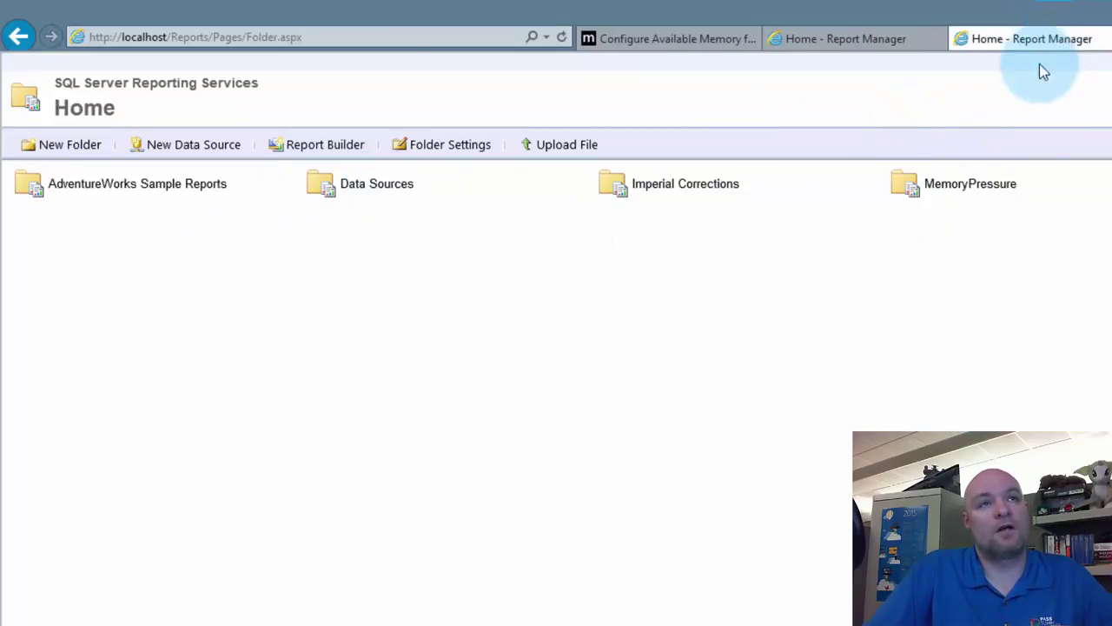
# - Open the MemoryPressure folder listing MemoryHog and MemoryHogContoso from the Home page
pyautogui.click(978, 188)
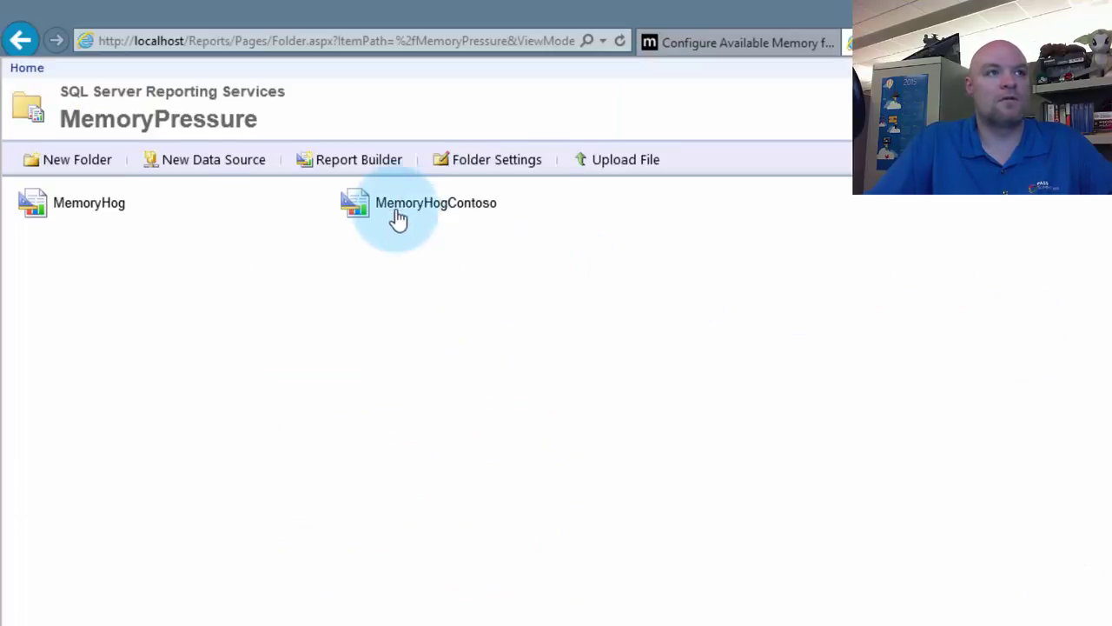
# - Run MemoryHogContoso until it fails with a PageRequestManagerServerErrorException and 0 pages
pyautogui.click(407, 209)
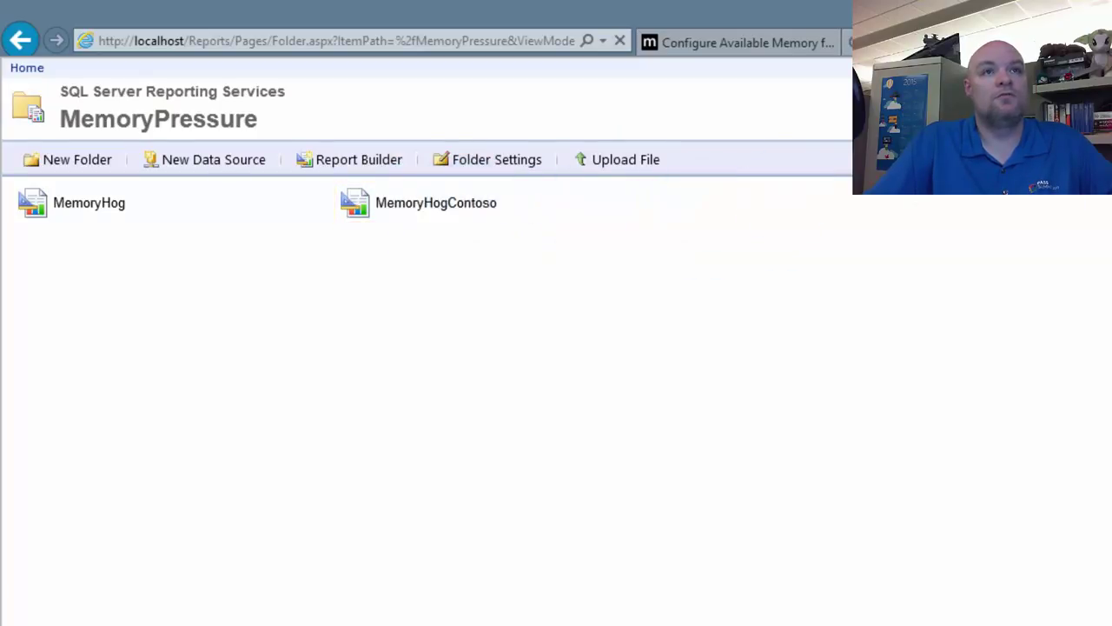
pyautogui.click(447, 207)
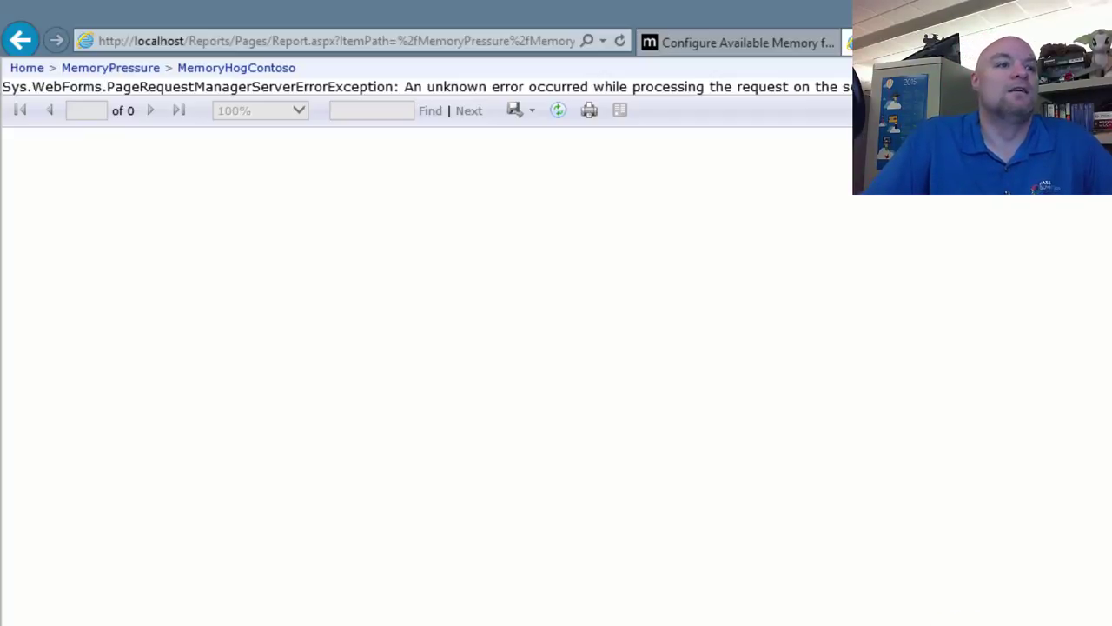
# - Bring up File Explorer on the LogFiles folder holding ReportServerService__01_29_2015_06_39_13.log
pyautogui.hotkey('alt', 'Tab')
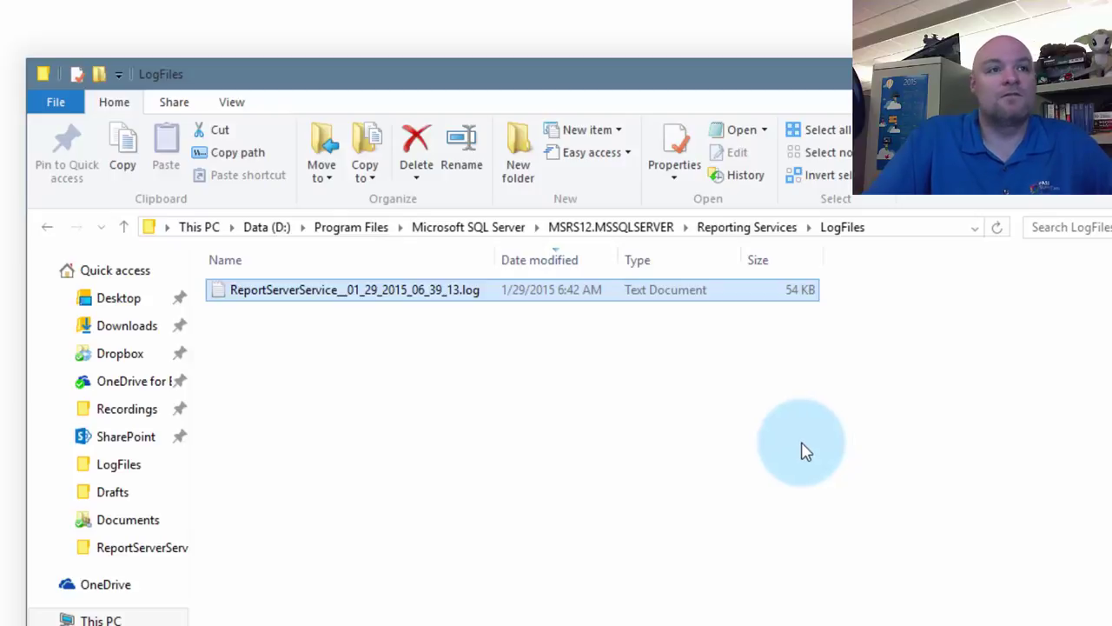
# - Open ReportServerService__01_29_2015_06_39_13.log in Notepad and scroll through the later trace entries
pyautogui.doubleClick(323, 300)
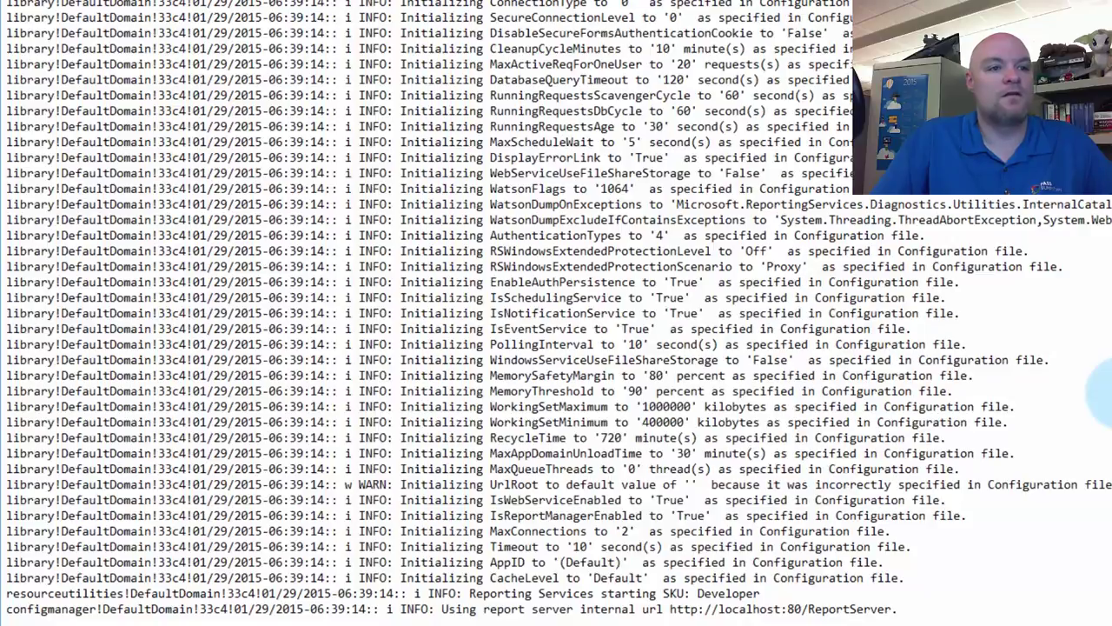
pyautogui.scroll(-15, 556, 313)
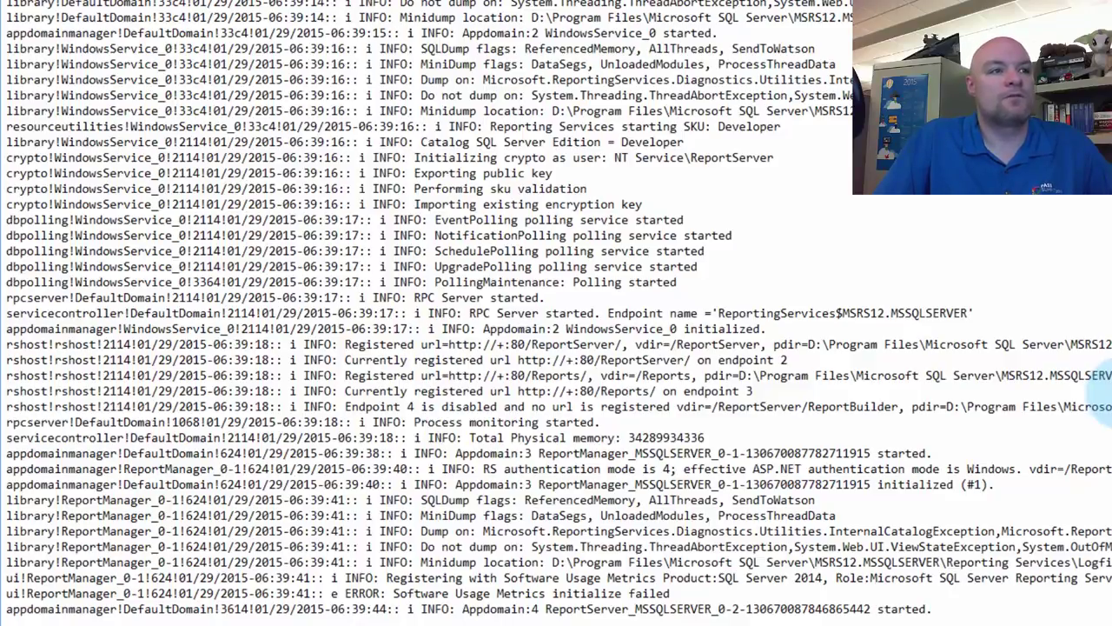
pyautogui.scroll(-10, 556, 313)
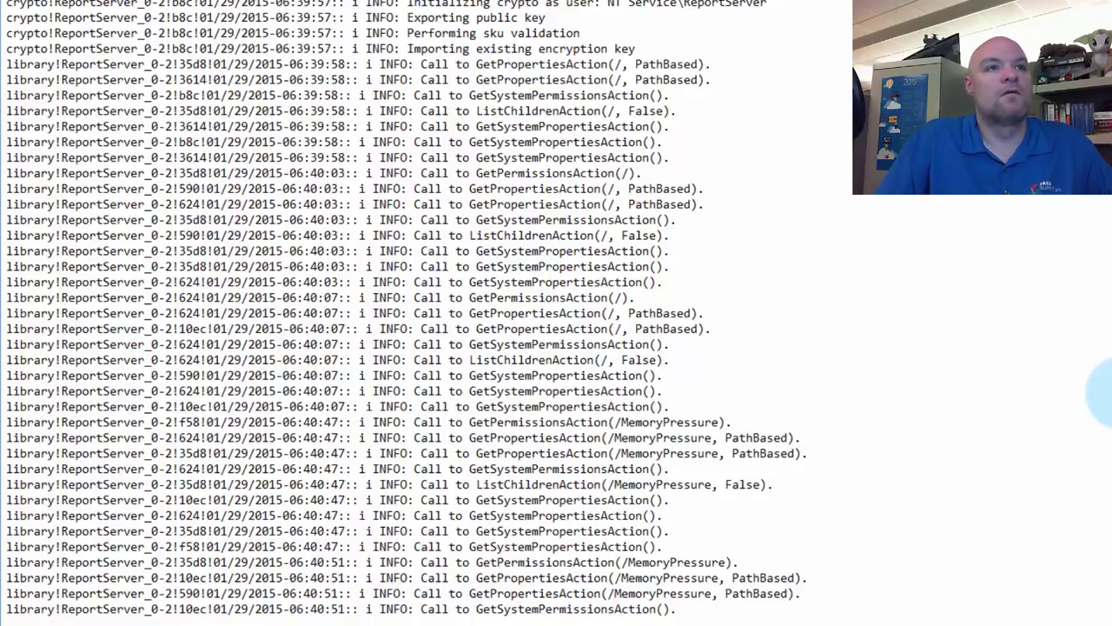
pyautogui.scroll(-15, 556, 313)
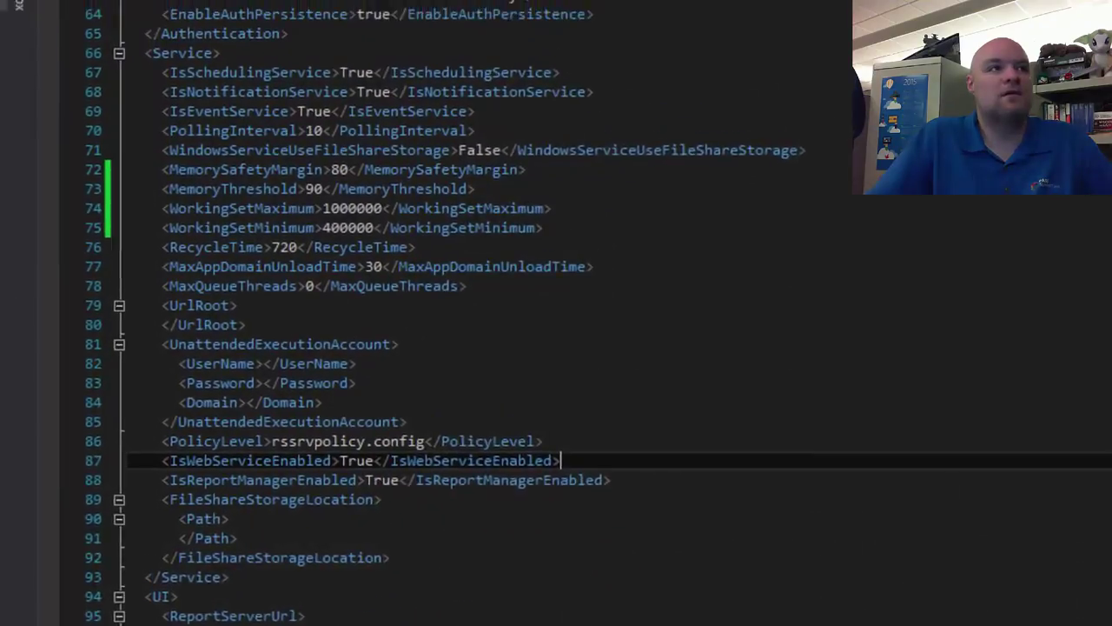
# - Set DefaultTraceSwitch to 4 and Components to all:3;appdomainmanager:4, then save the config
pyautogui.click(221, 27)
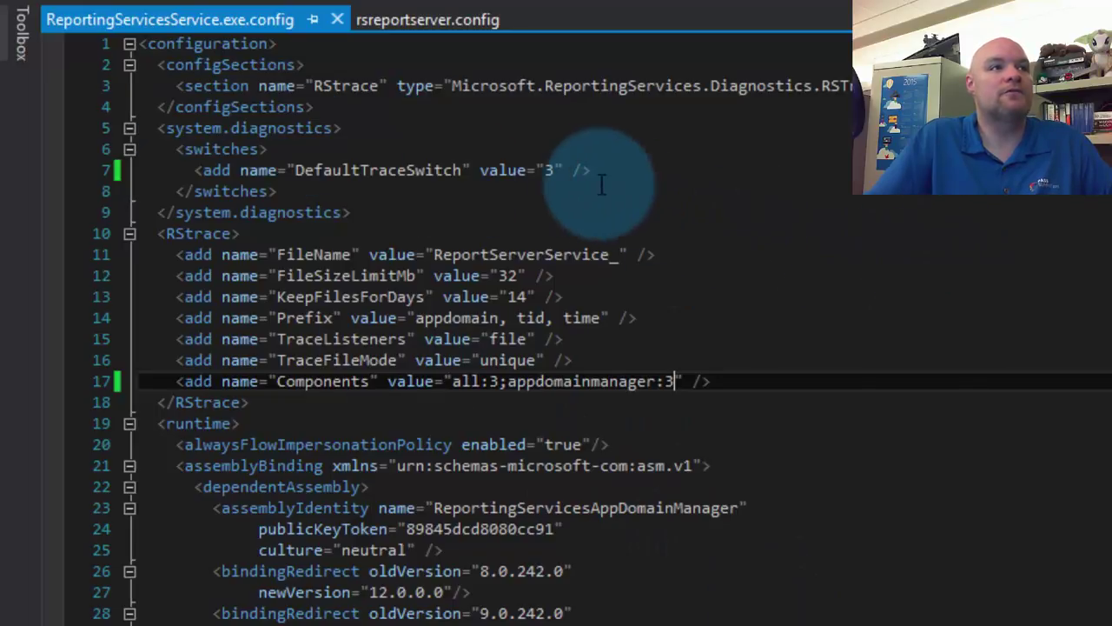
pyautogui.click(554, 171)
pyautogui.press('BackSpace')
pyautogui.write('4')
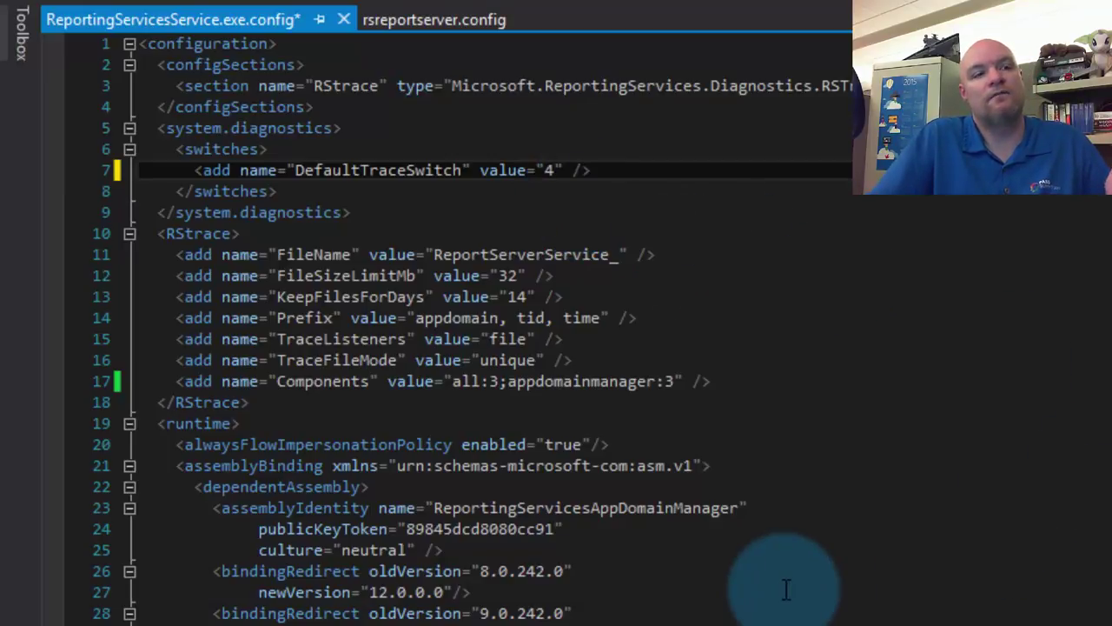
pyautogui.click(683, 382)
pyautogui.press('BackSpace')
pyautogui.write('4')
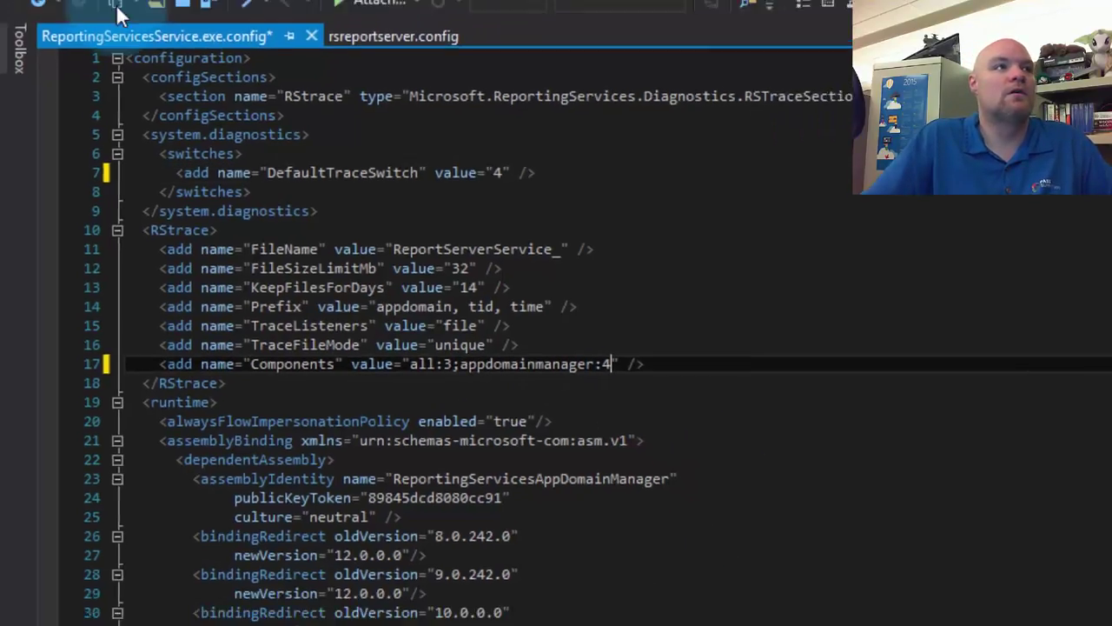
pyautogui.click(178, 2)
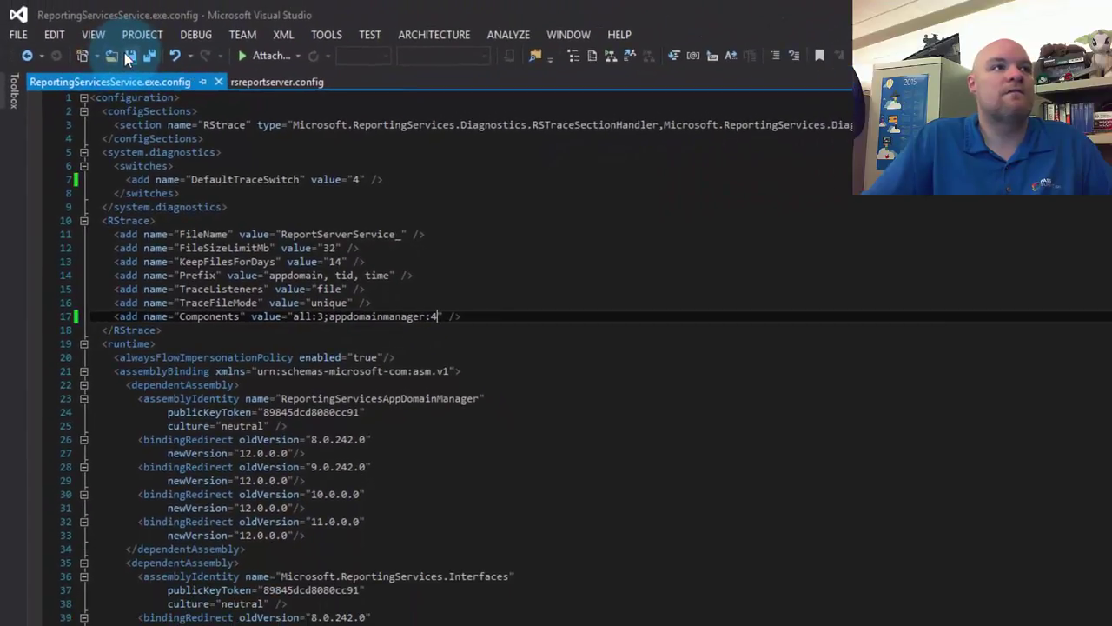
# - Load localhost/reports in Internet Explorer and return to Home from the MemoryPressure folder
pyautogui.hotkey('alt', 'Tab')
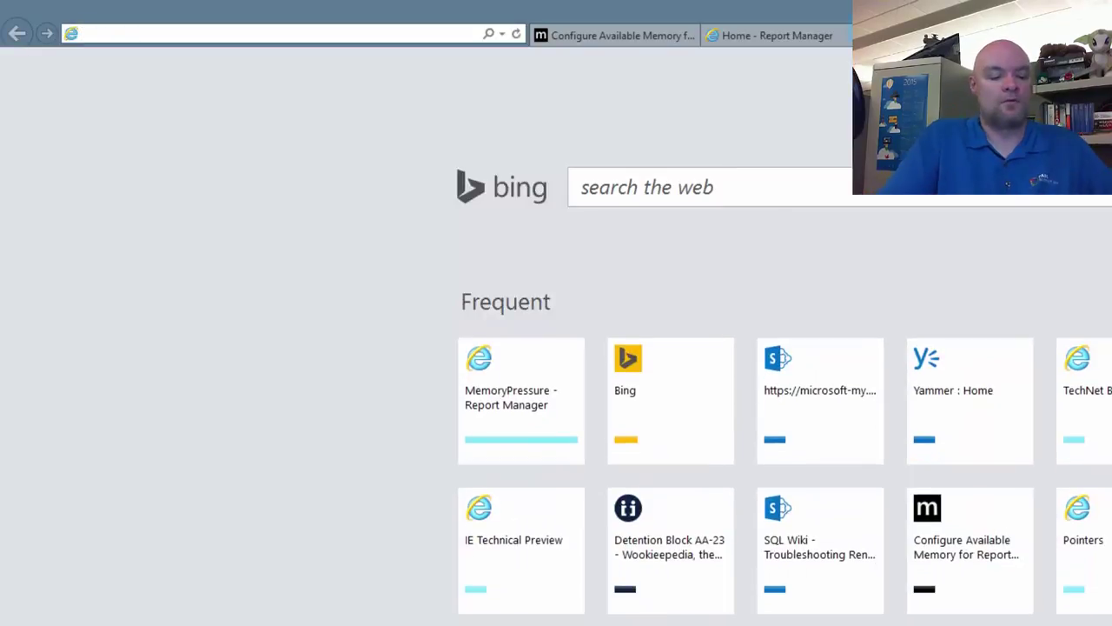
pyautogui.write('local')
pyautogui.press('Down')
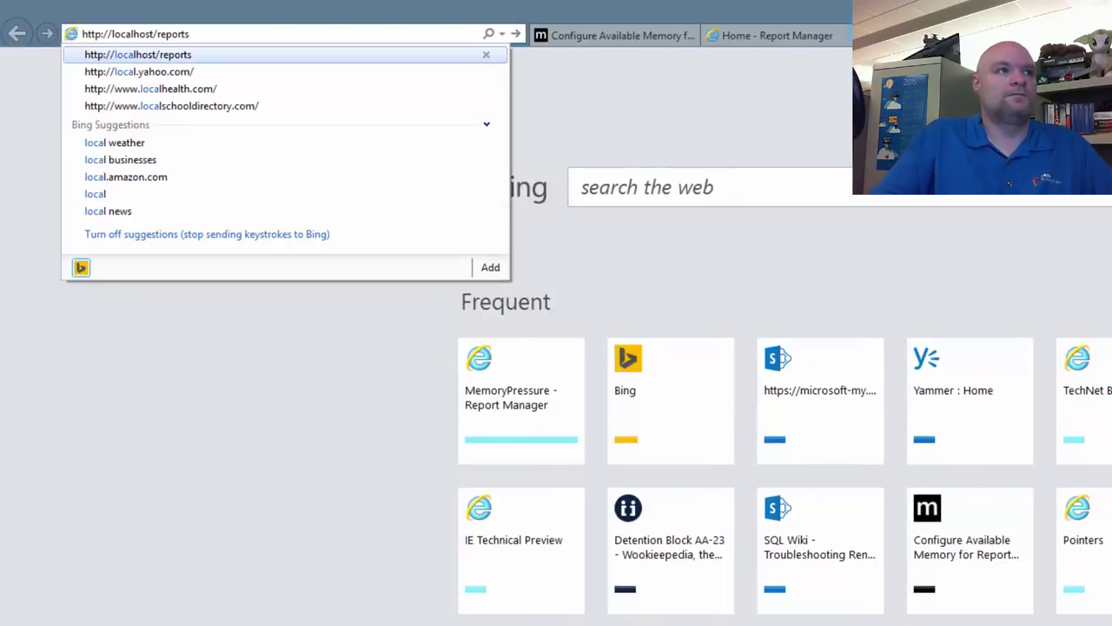
pyautogui.press('Return')
pyautogui.hotkey('alt', 'Left')
pyautogui.write('localhost')
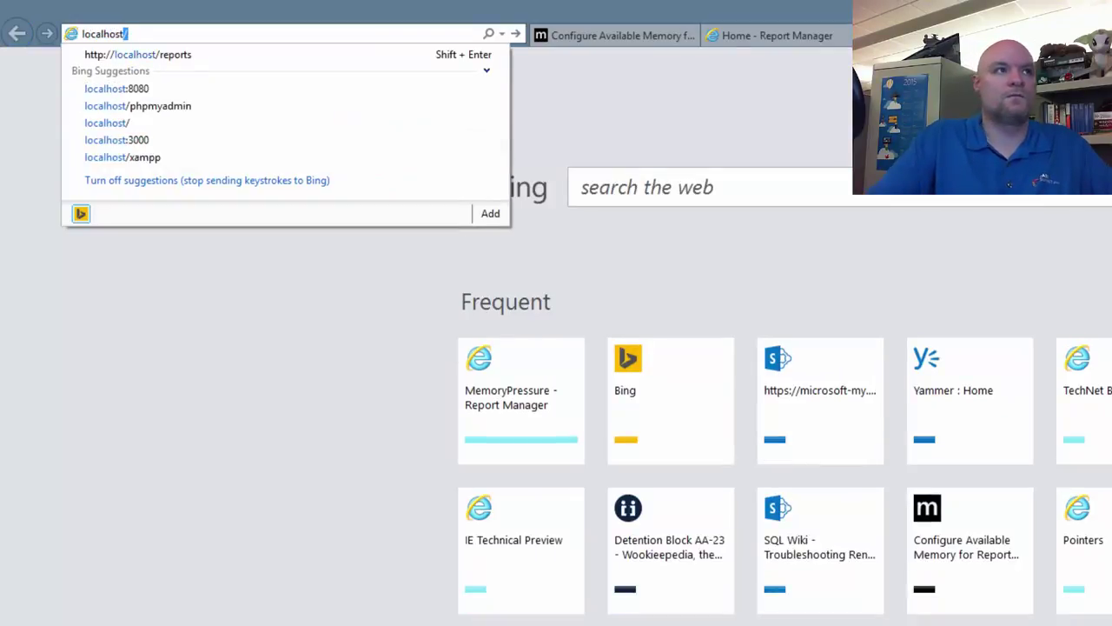
pyautogui.press('Down')
pyautogui.press('Return')
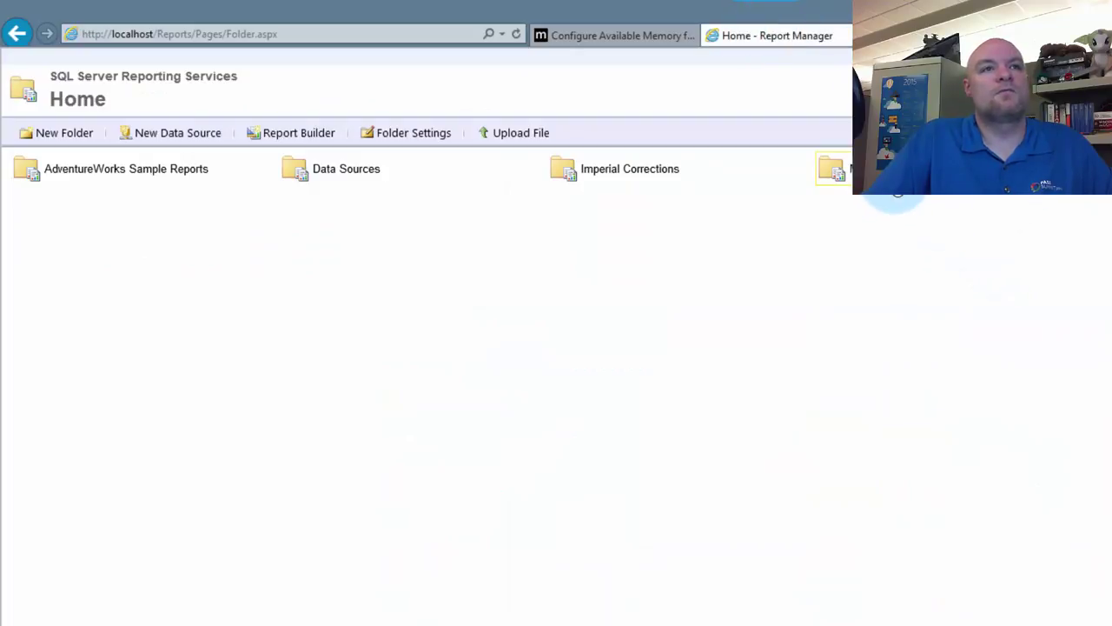
pyautogui.click(886, 173)
pyautogui.hotkey('alt', 'Left')
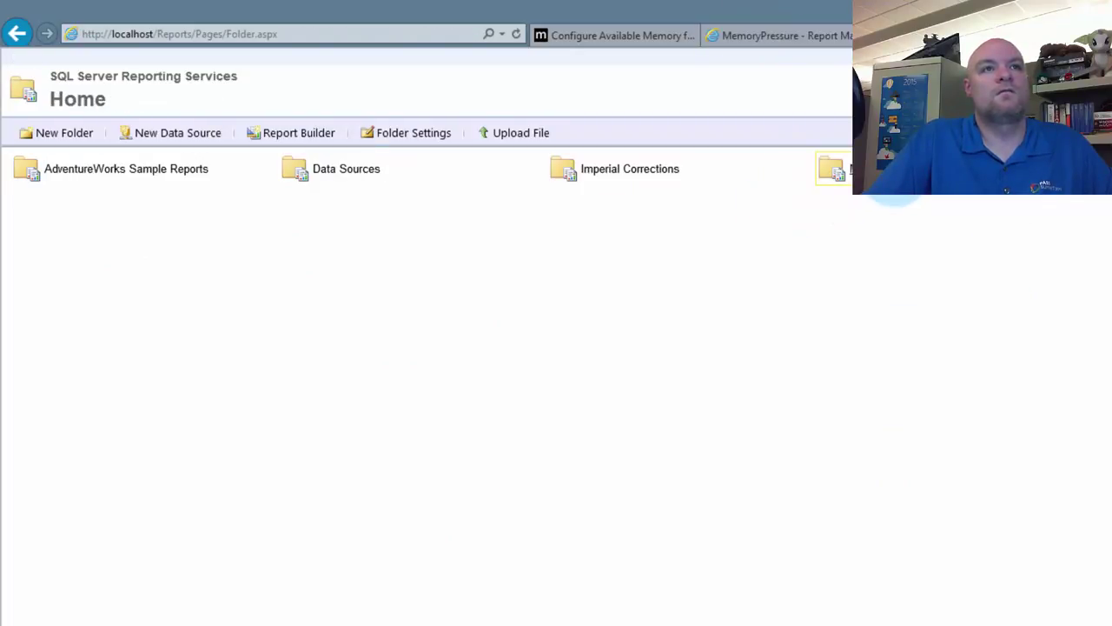
# - Clear the Performance Monitor graph and unfreeze its display to resume live charting
pyautogui.hotkey('alt', 'Tab')
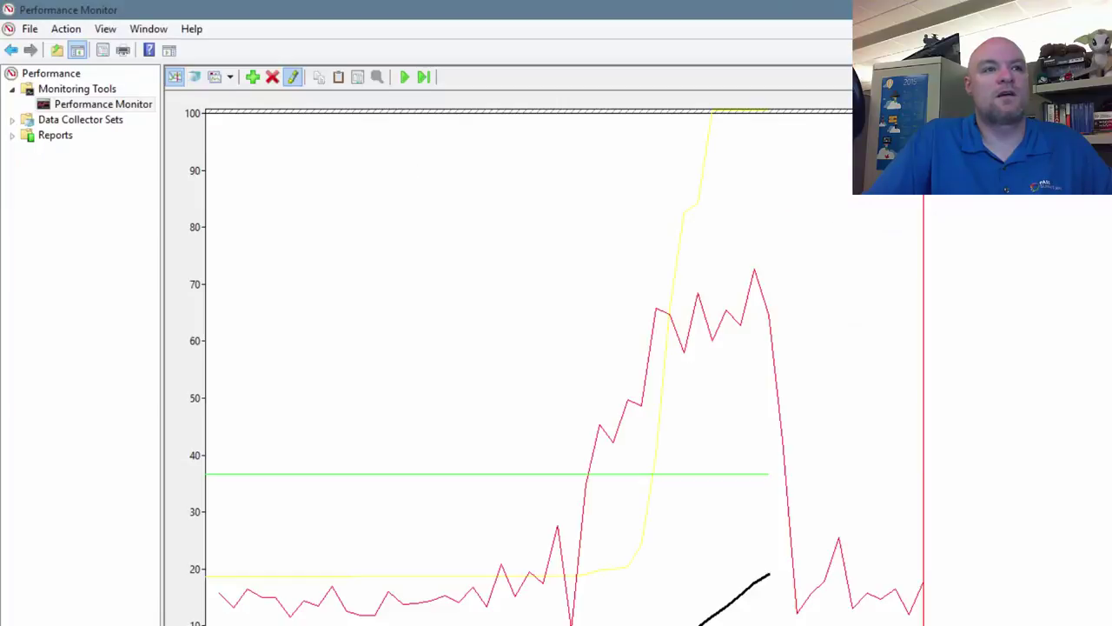
pyautogui.rightClick(459, 263)
pyautogui.press('Return')
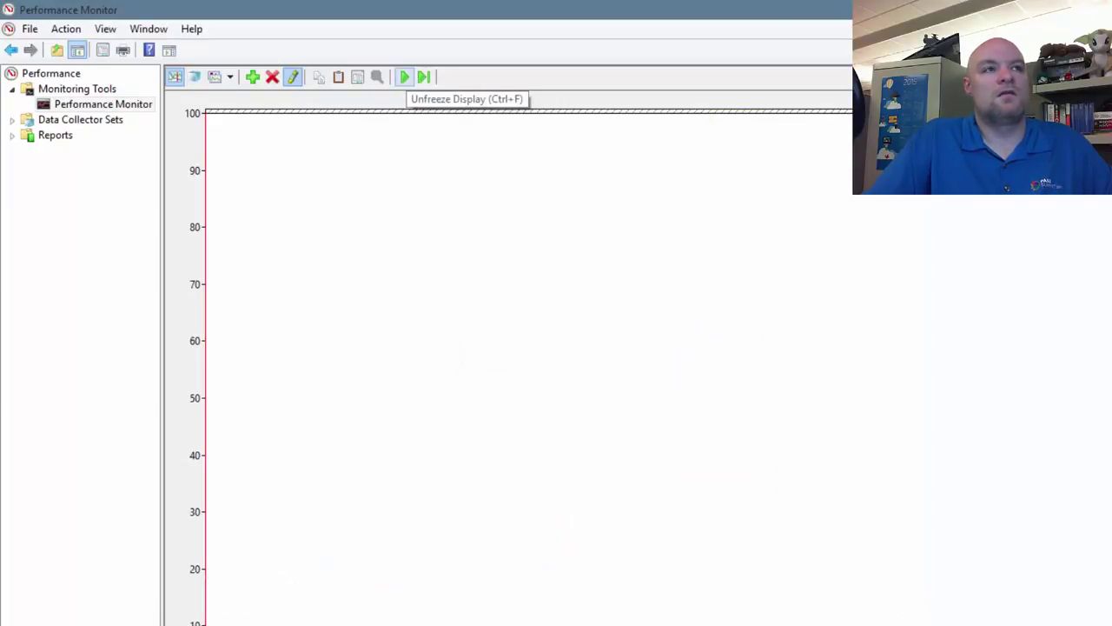
pyautogui.click(404, 77)
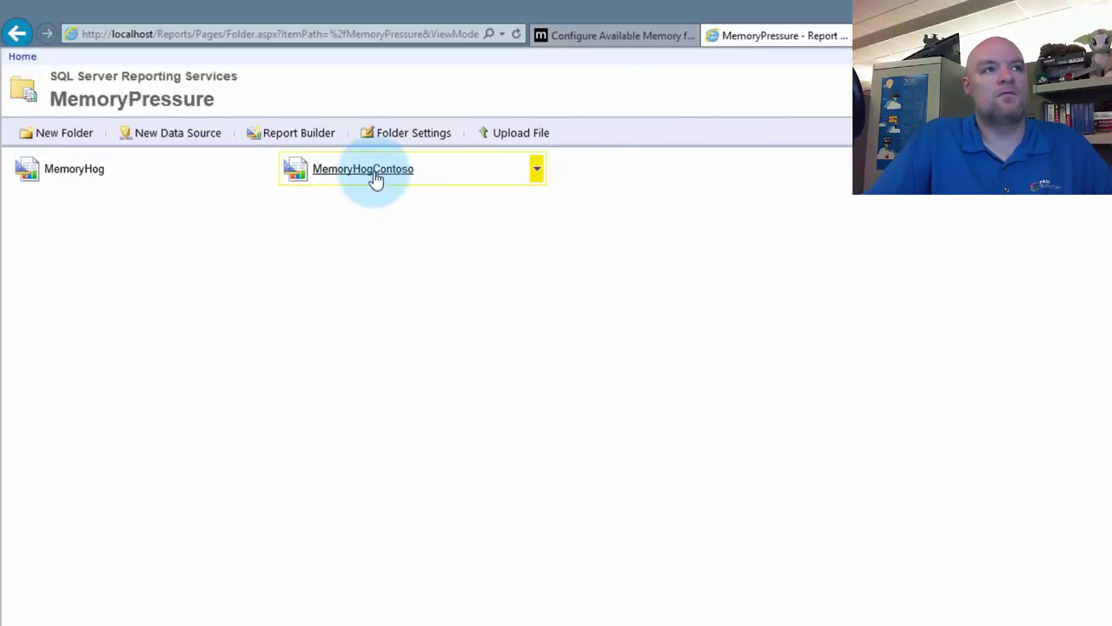
# - Rerun MemoryHogContoso until it fails again with the unknown server error and 0 pages
pyautogui.click(375, 178)
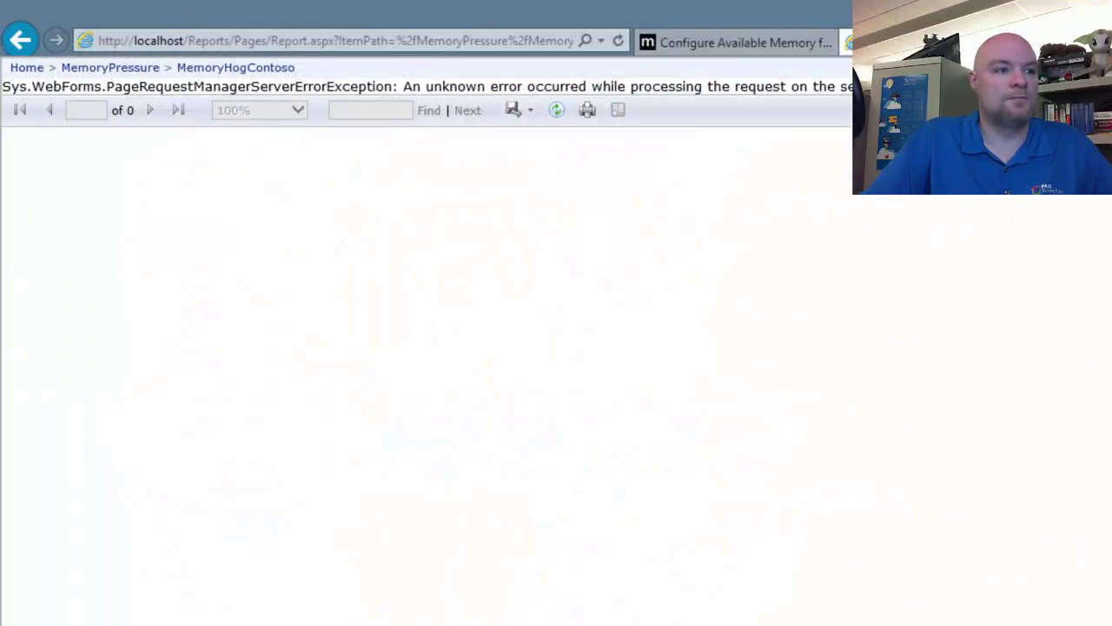
# - Open ReportServerService__01_29_2015_06_46_02.log from the LogFiles folder in a maximized Notepad window
pyautogui.hotkey('alt', 'Tab')
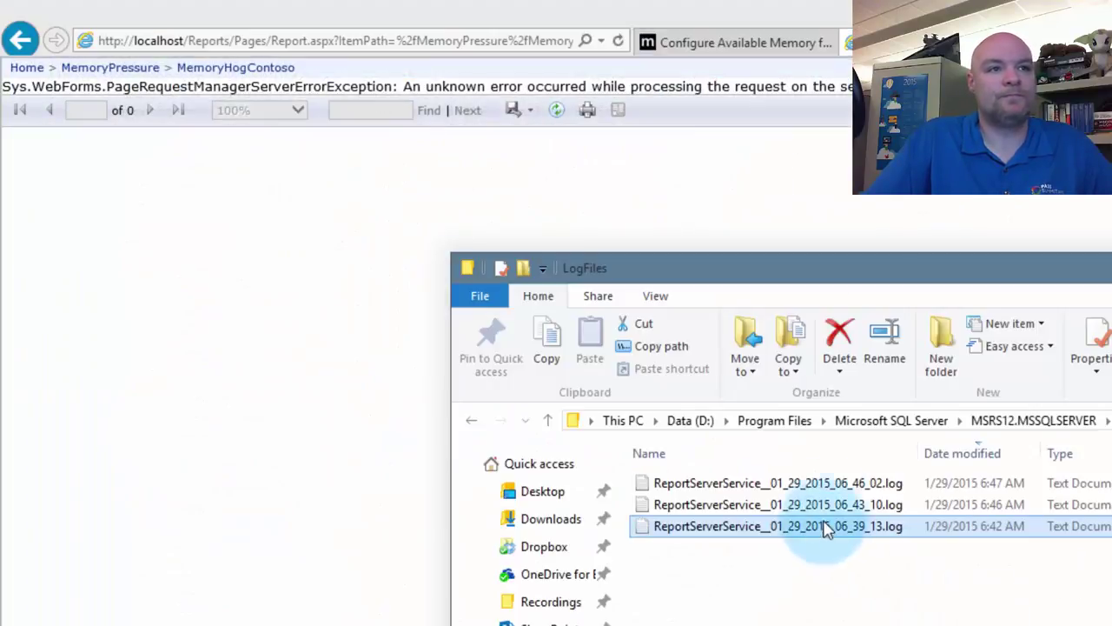
pyautogui.doubleClick(814, 483)
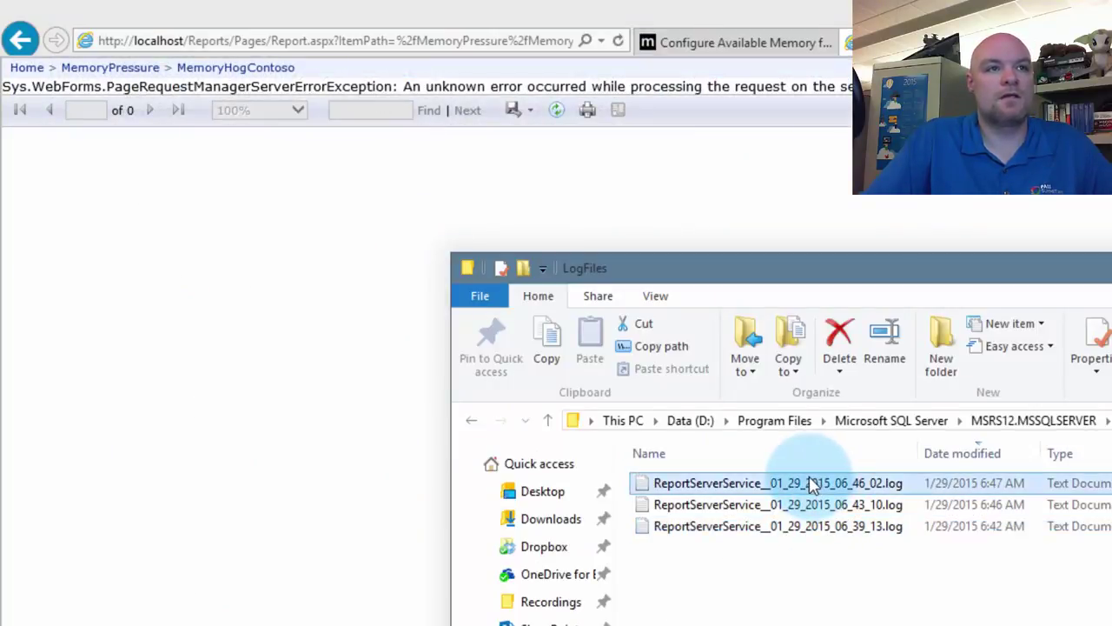
pyautogui.press('super+Up')
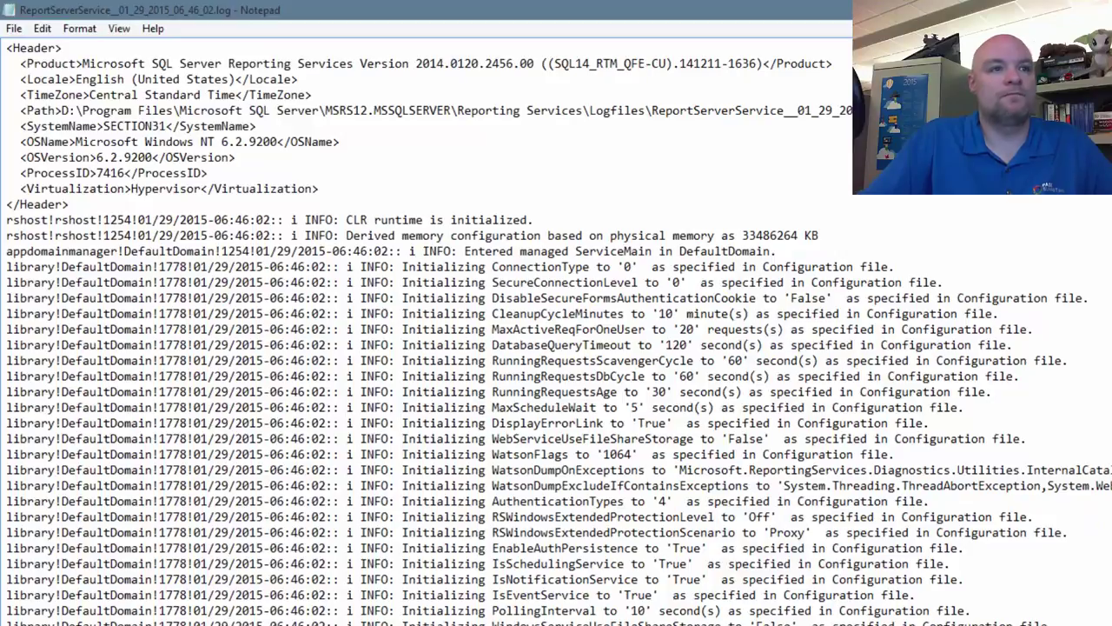
# - Jump to the end of the log, showing MediumPressure/HighPressure notifications and FAIL_PAGE_ALLOCATION
pyautogui.press('pagedown')
pyautogui.press('pagedown')
pyautogui.press('pagedown')
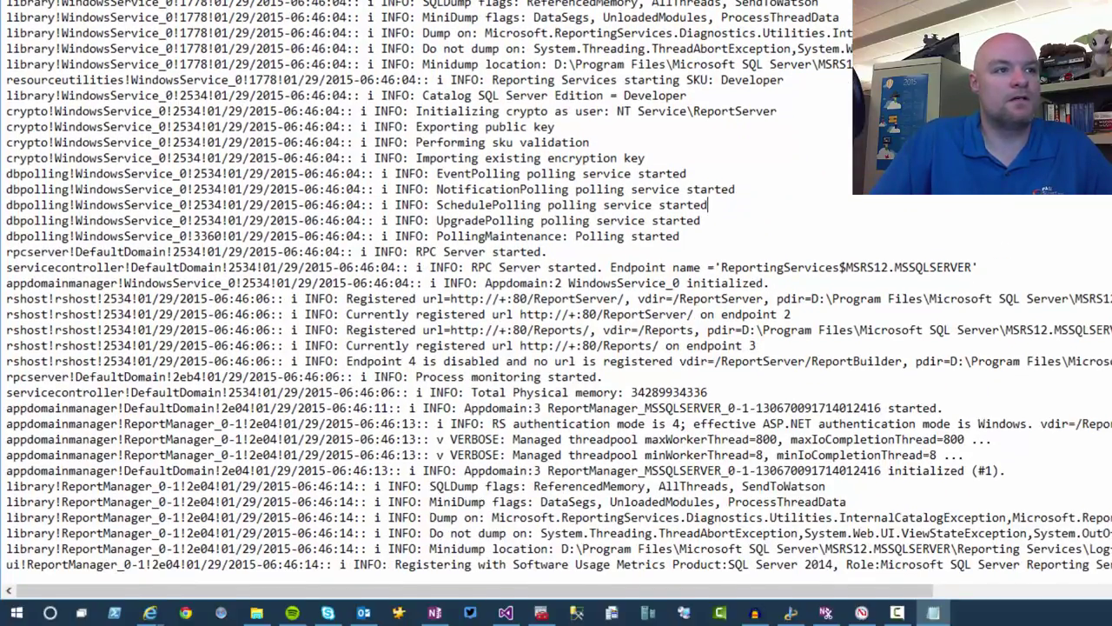
pyautogui.press('pagedown')
pyautogui.press('pagedown')
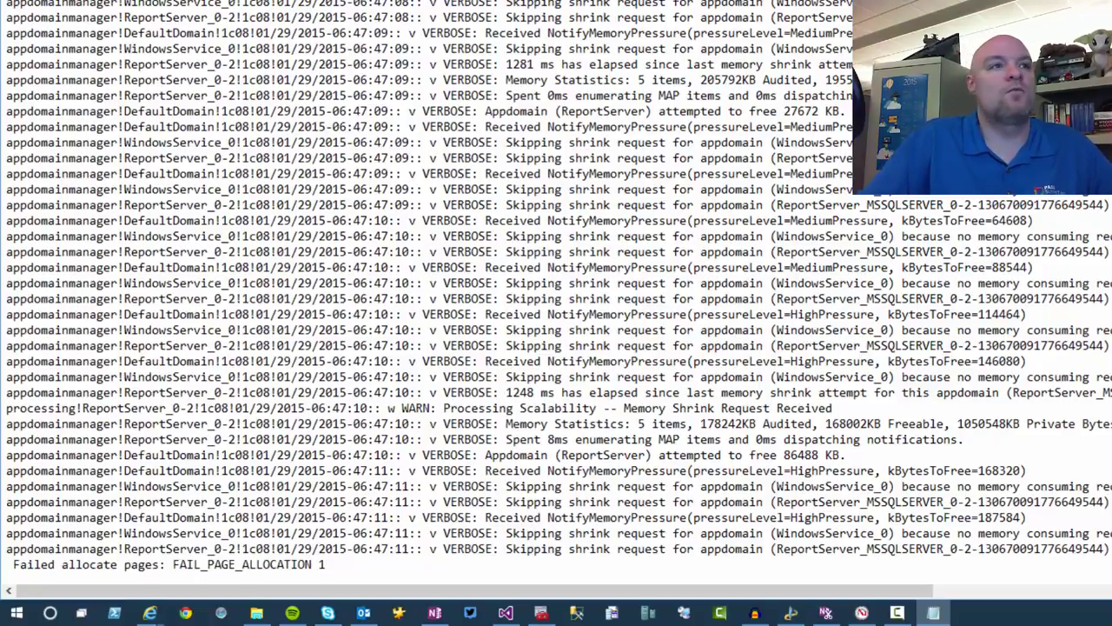
# - Return to the log's start-up entries: MemorySafetyMargin 80, MemoryThreshold 90, WorkingSetMaximum 1000000
pyautogui.press('pageup')
pyautogui.press('pageup')
pyautogui.press('pageup')
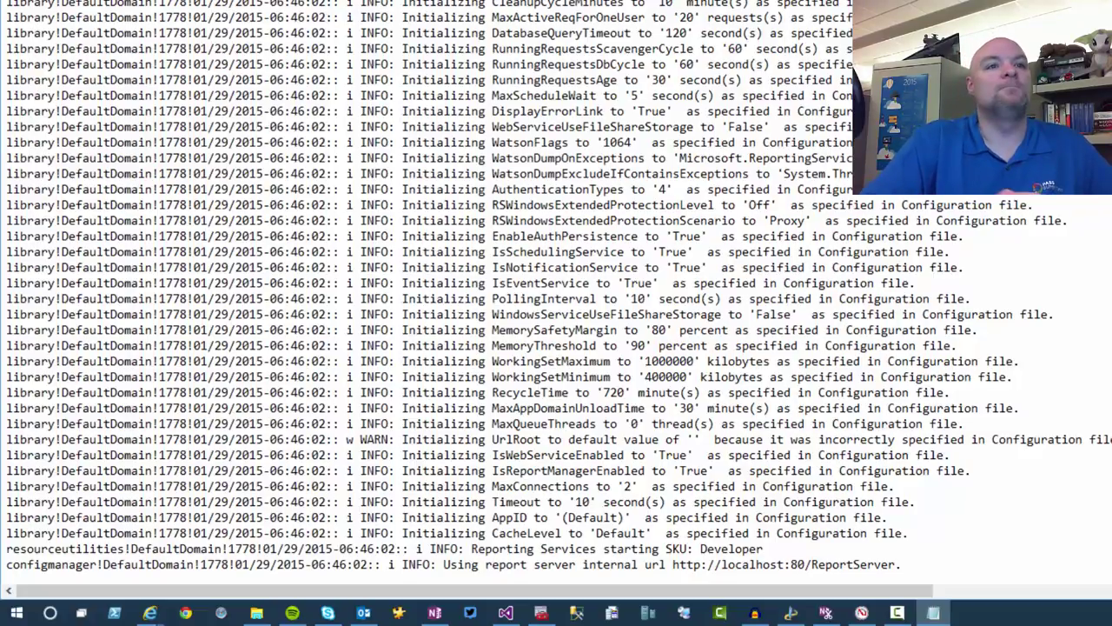
# - Show the MemoryHogContoso render lines and the first MediumPressure notification with kBytesToFree=6336
pyautogui.scroll(-15, 669, 205)
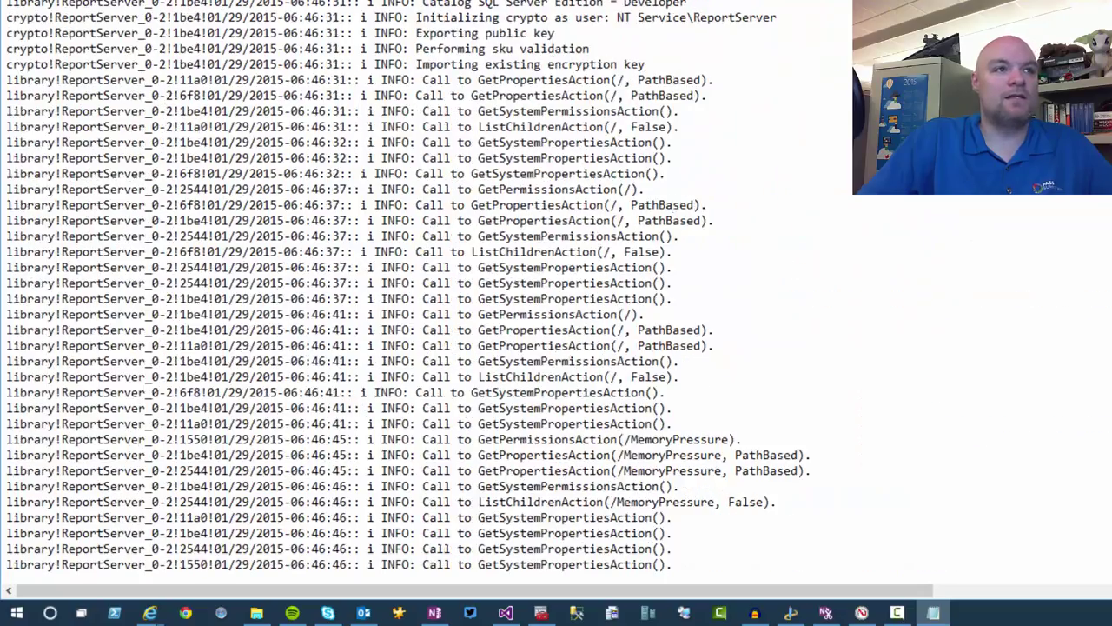
pyautogui.scroll(-5, 669, 205)
pyautogui.scroll(10, 673, 205)
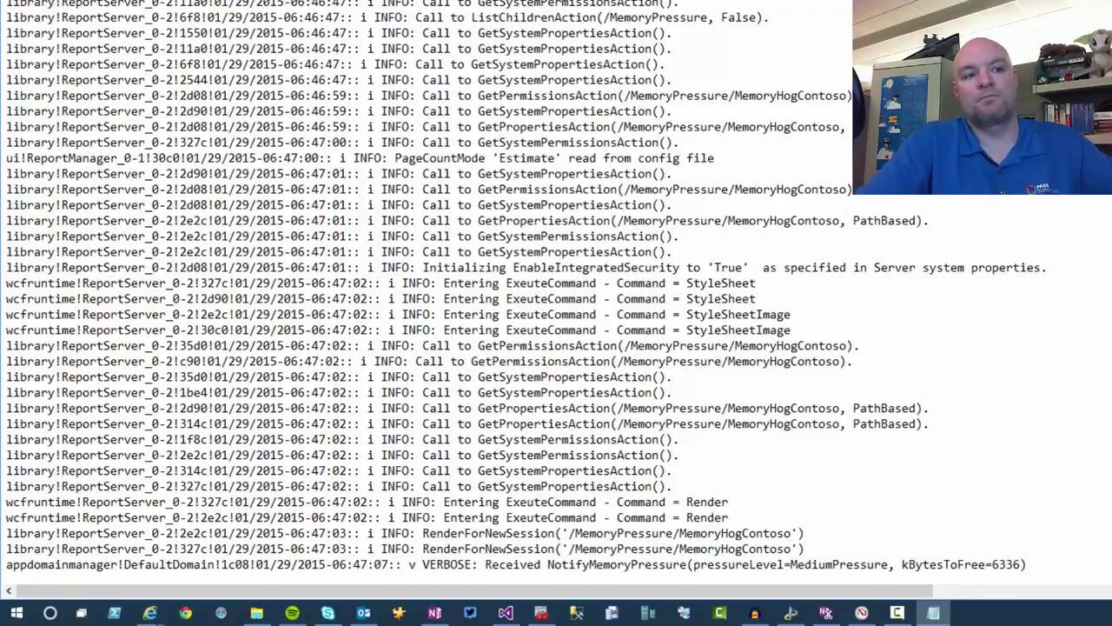
pyautogui.click(673, 377)
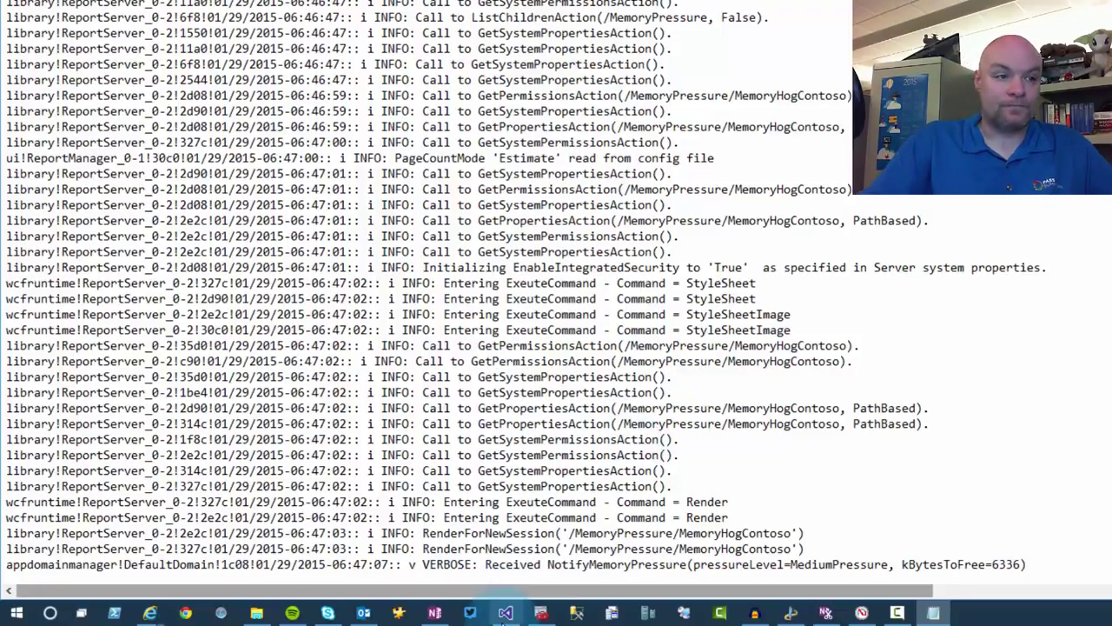
# - Bring Visual Studio back with its open Reporting Services configuration files
pyautogui.click(505, 612)
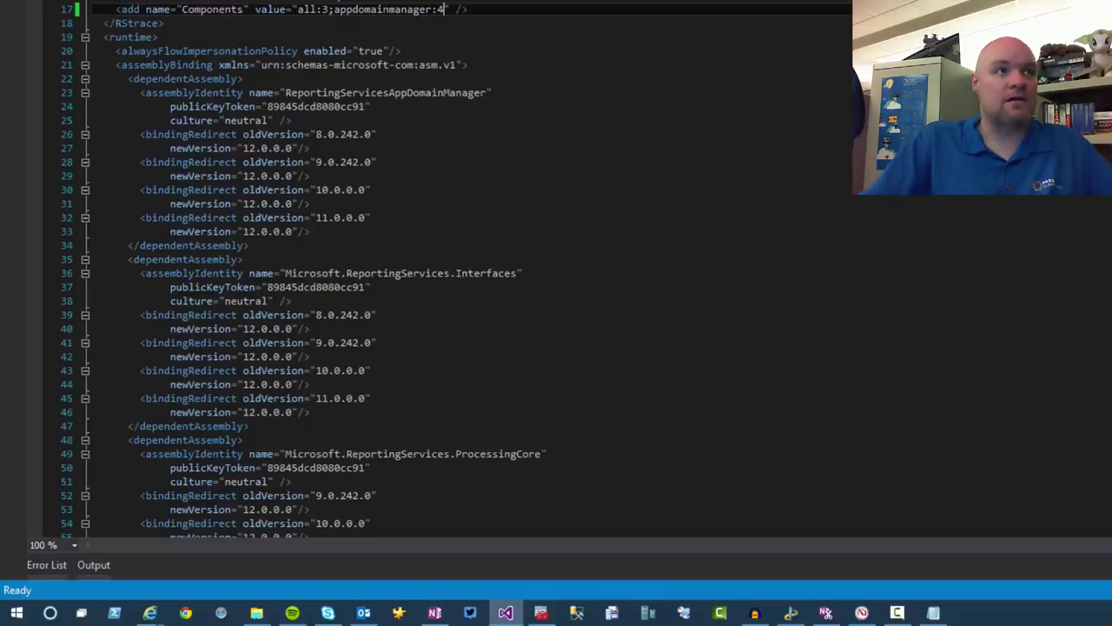